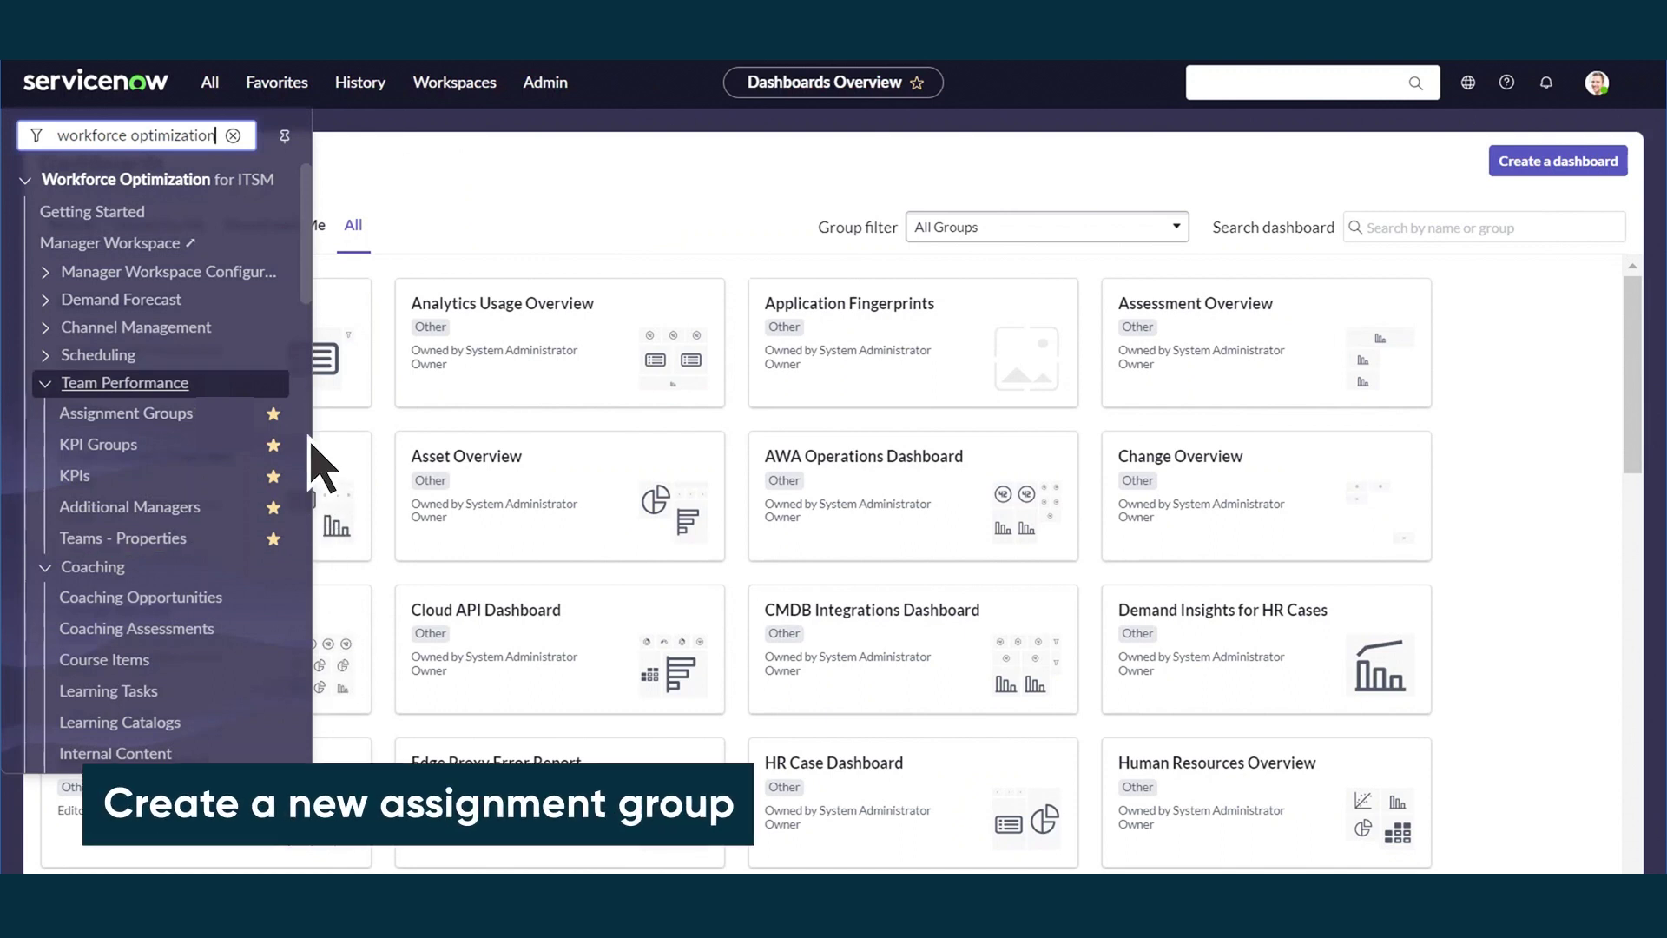
# Step: Open Teams - Assignment Groups from Favorites and start a new KPI assignment group record
pyautogui.click(277, 90)
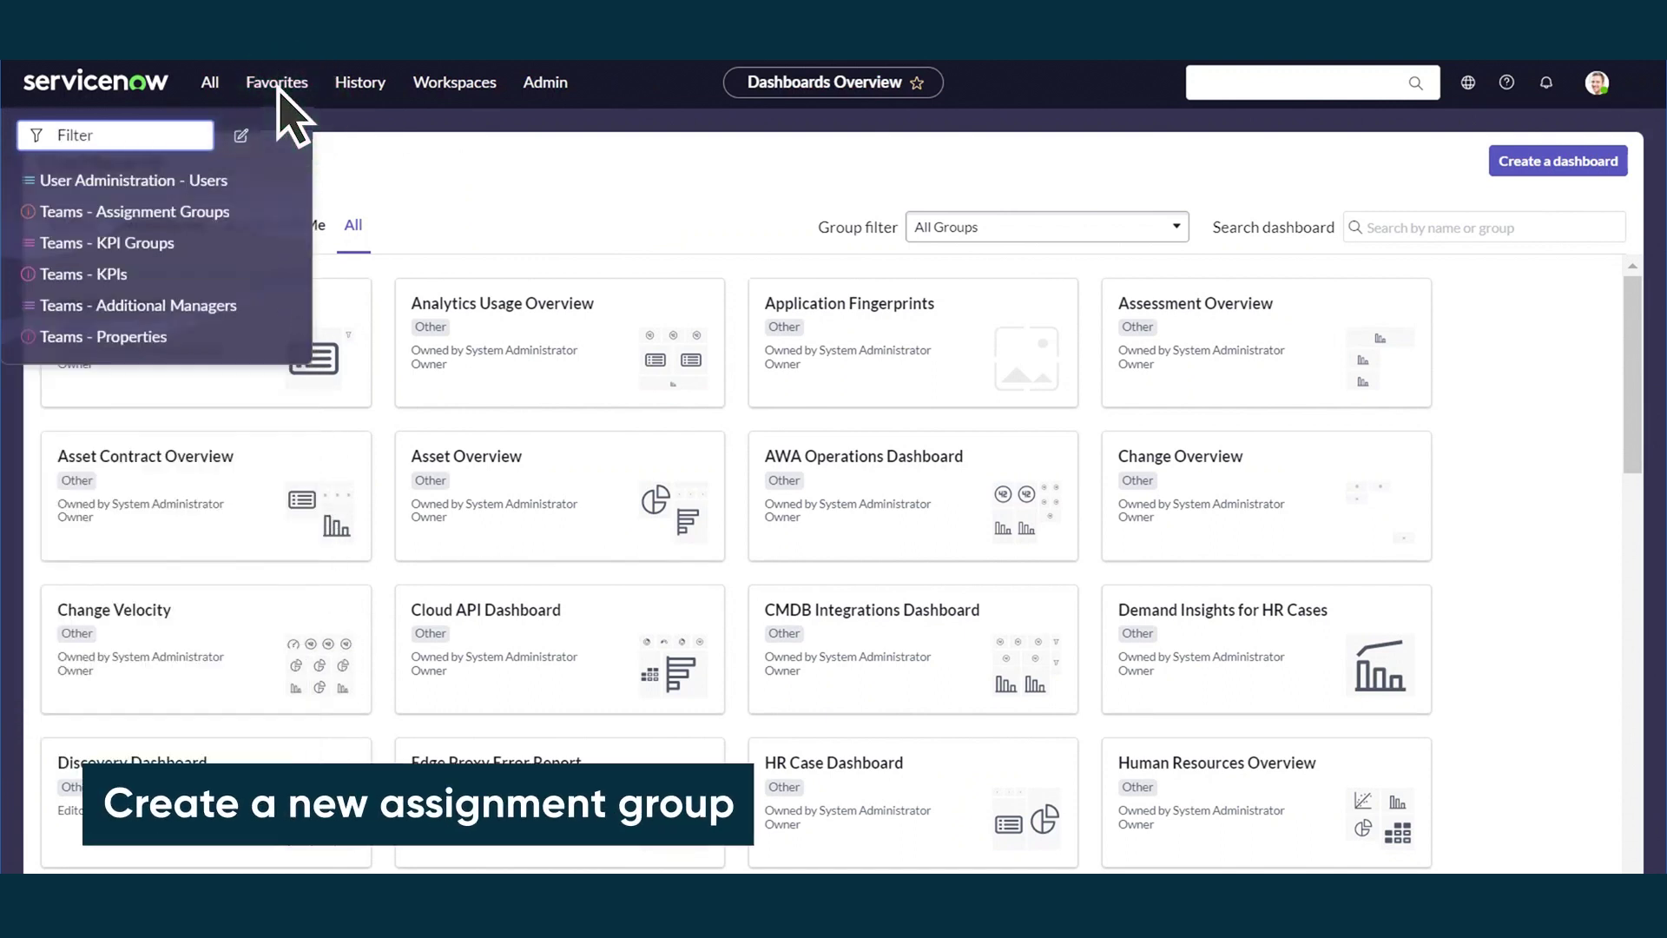
pyautogui.click(217, 212)
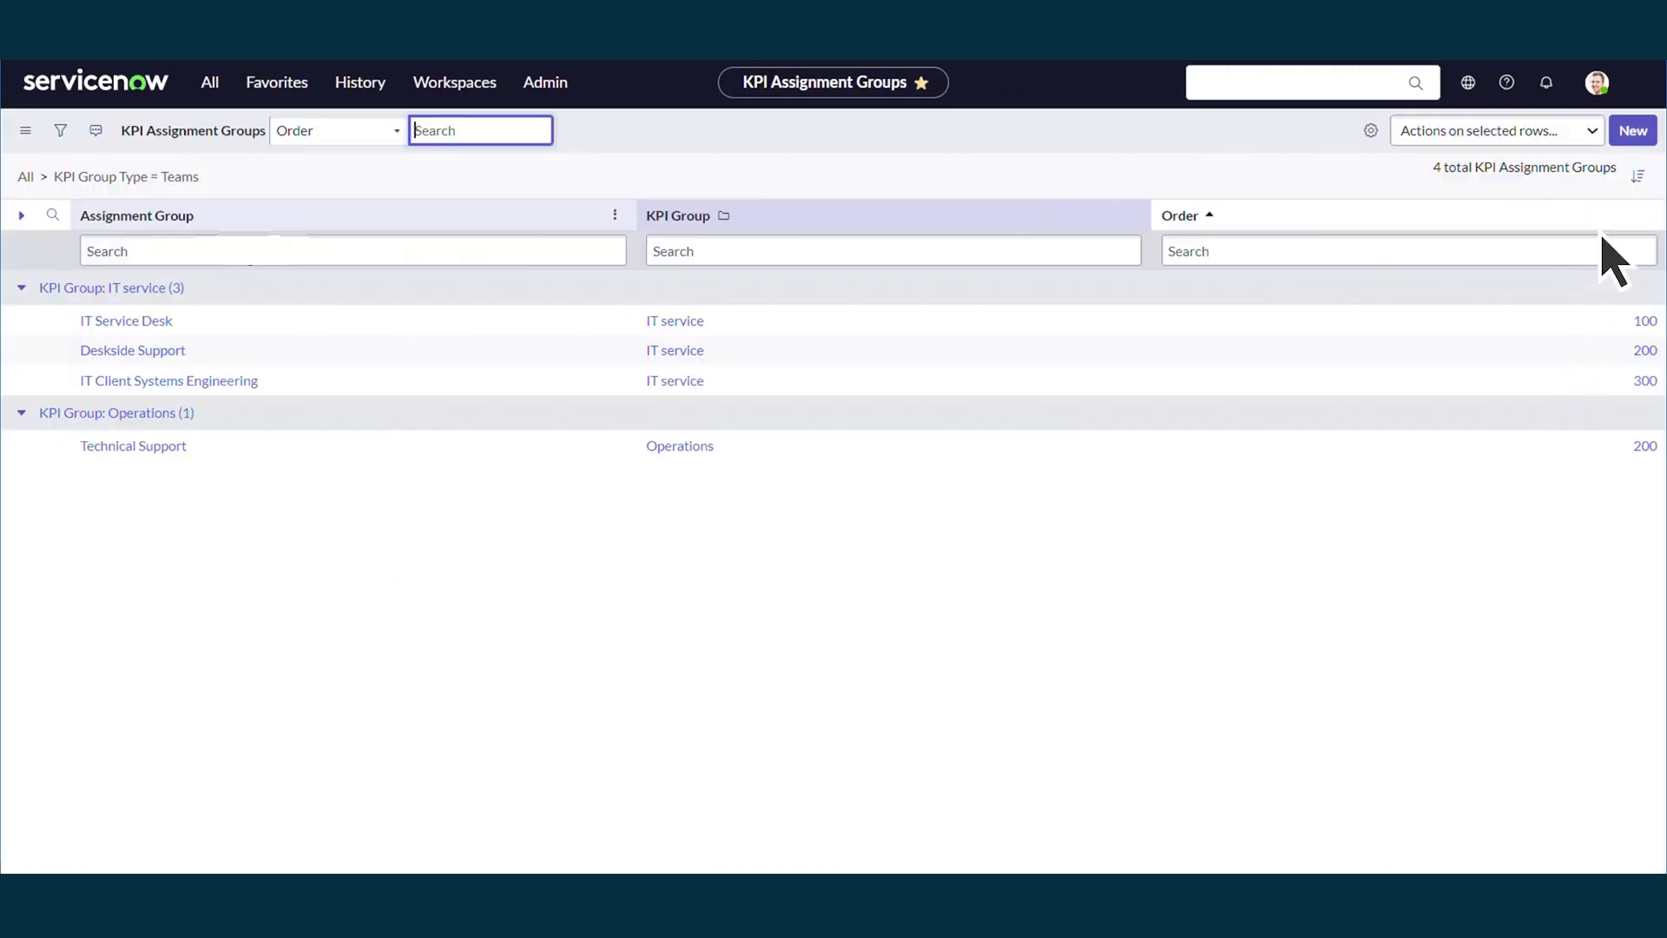
pyautogui.click(1631, 133)
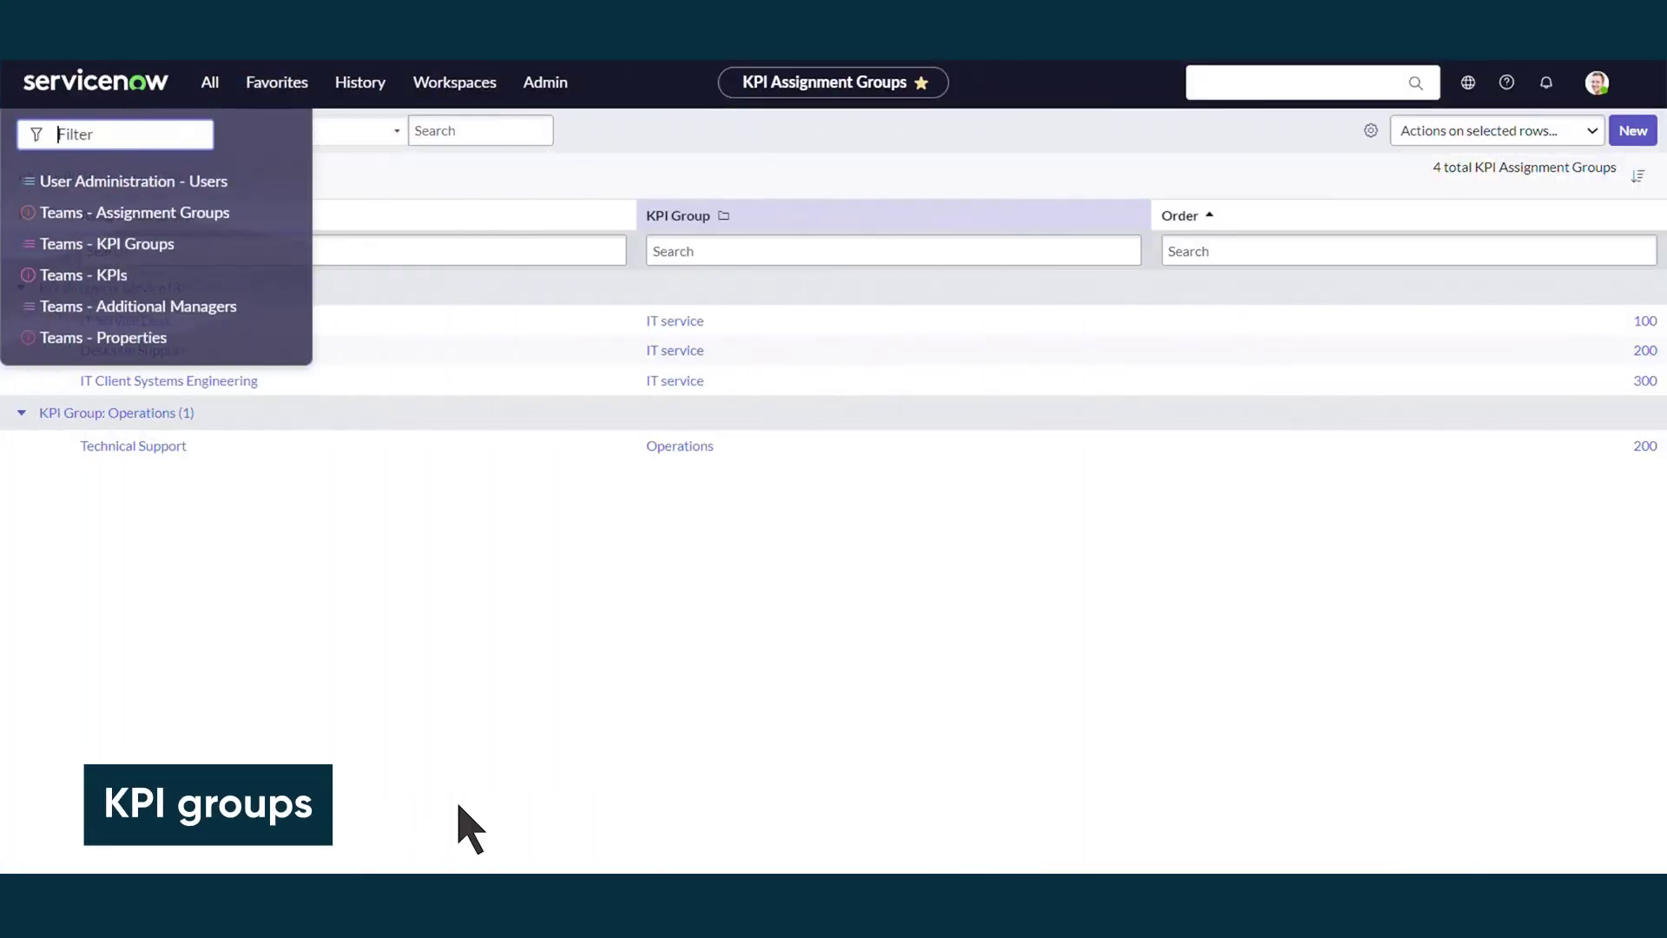
# Step: Show the KPI Groups list with IT service (order 100) and Operations (order 200)
pyautogui.click(147, 247)
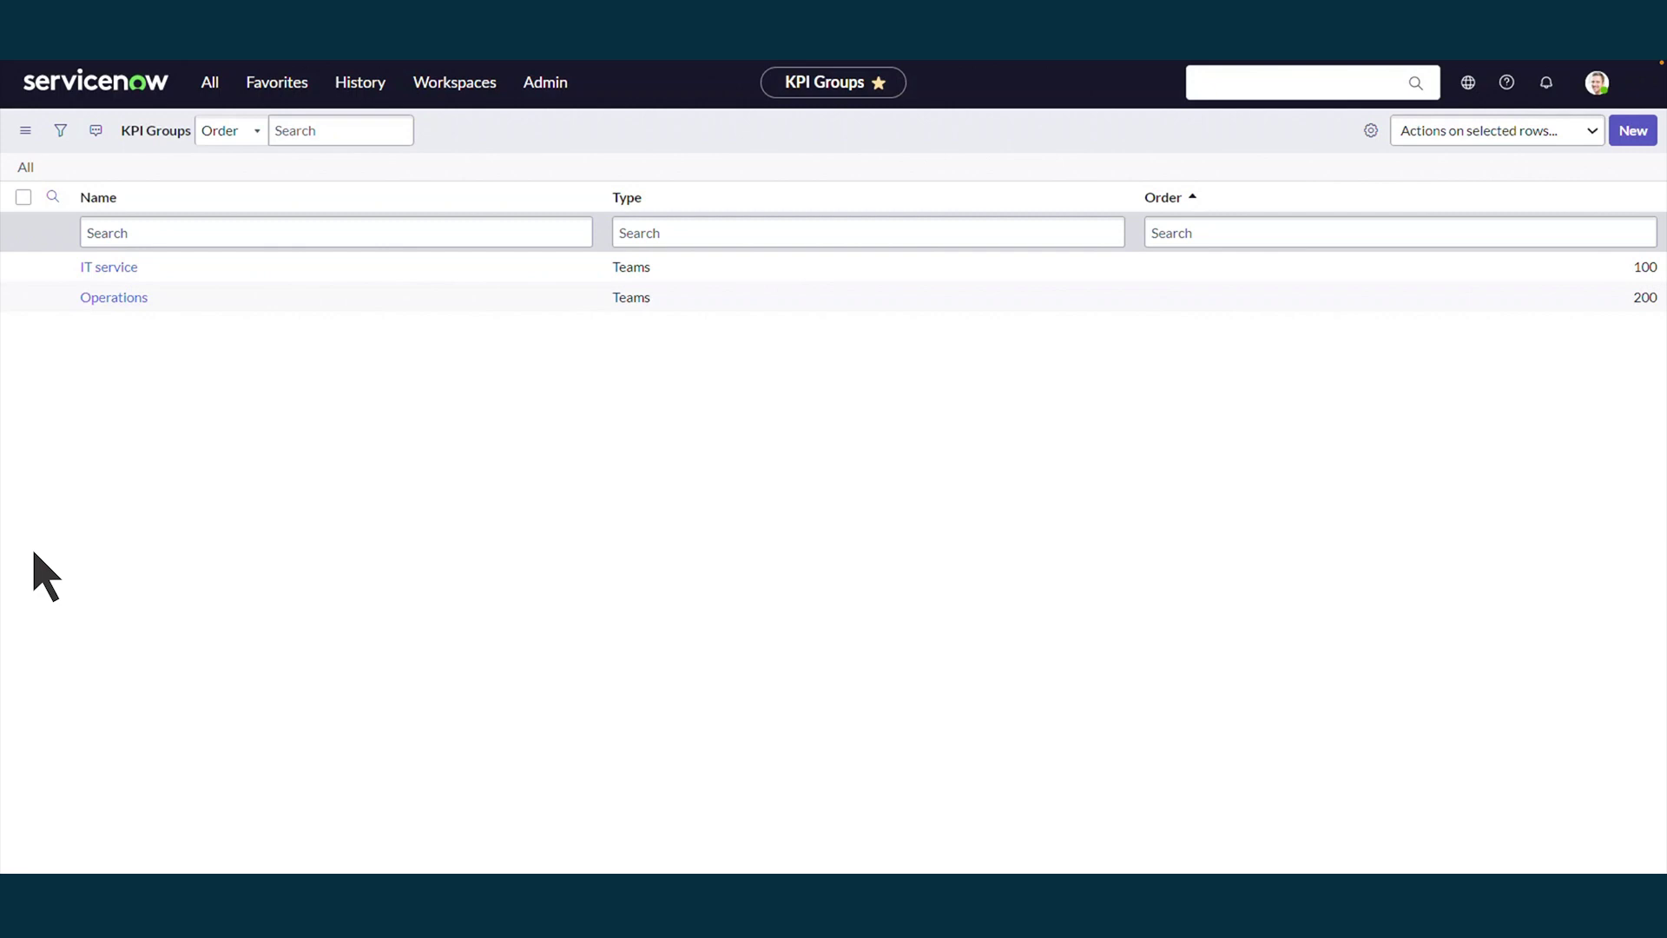
# Step: Open the IT service KPI group and review its 3 assignment groups and 29 KPIs
pyautogui.click(129, 270)
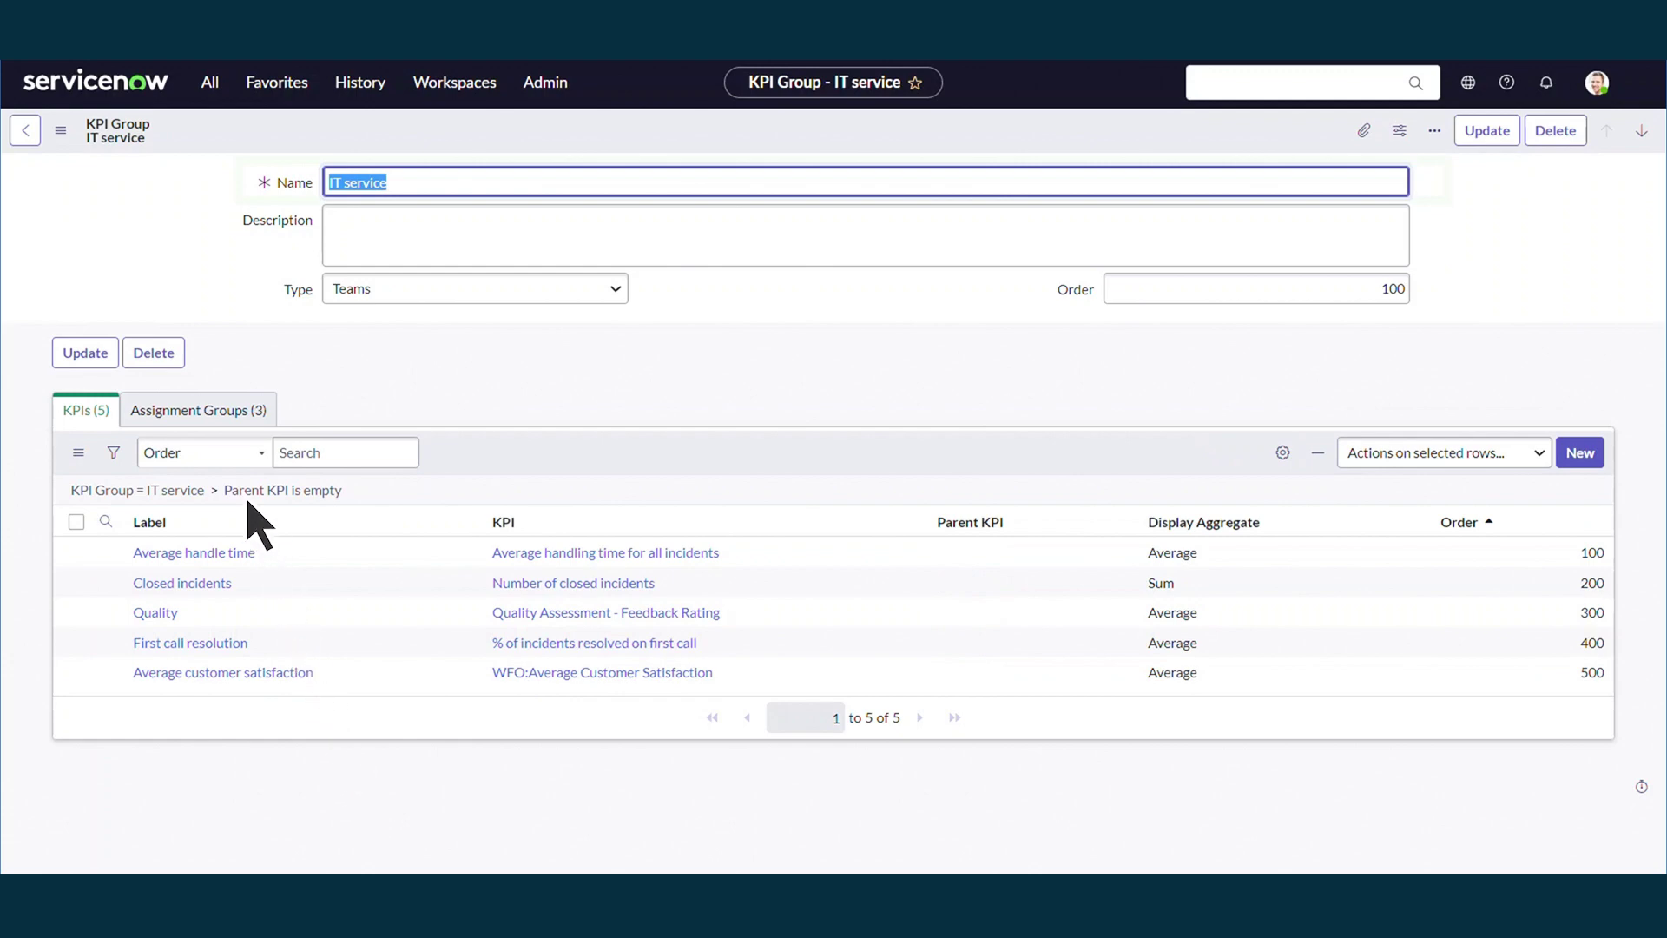
pyautogui.click(214, 415)
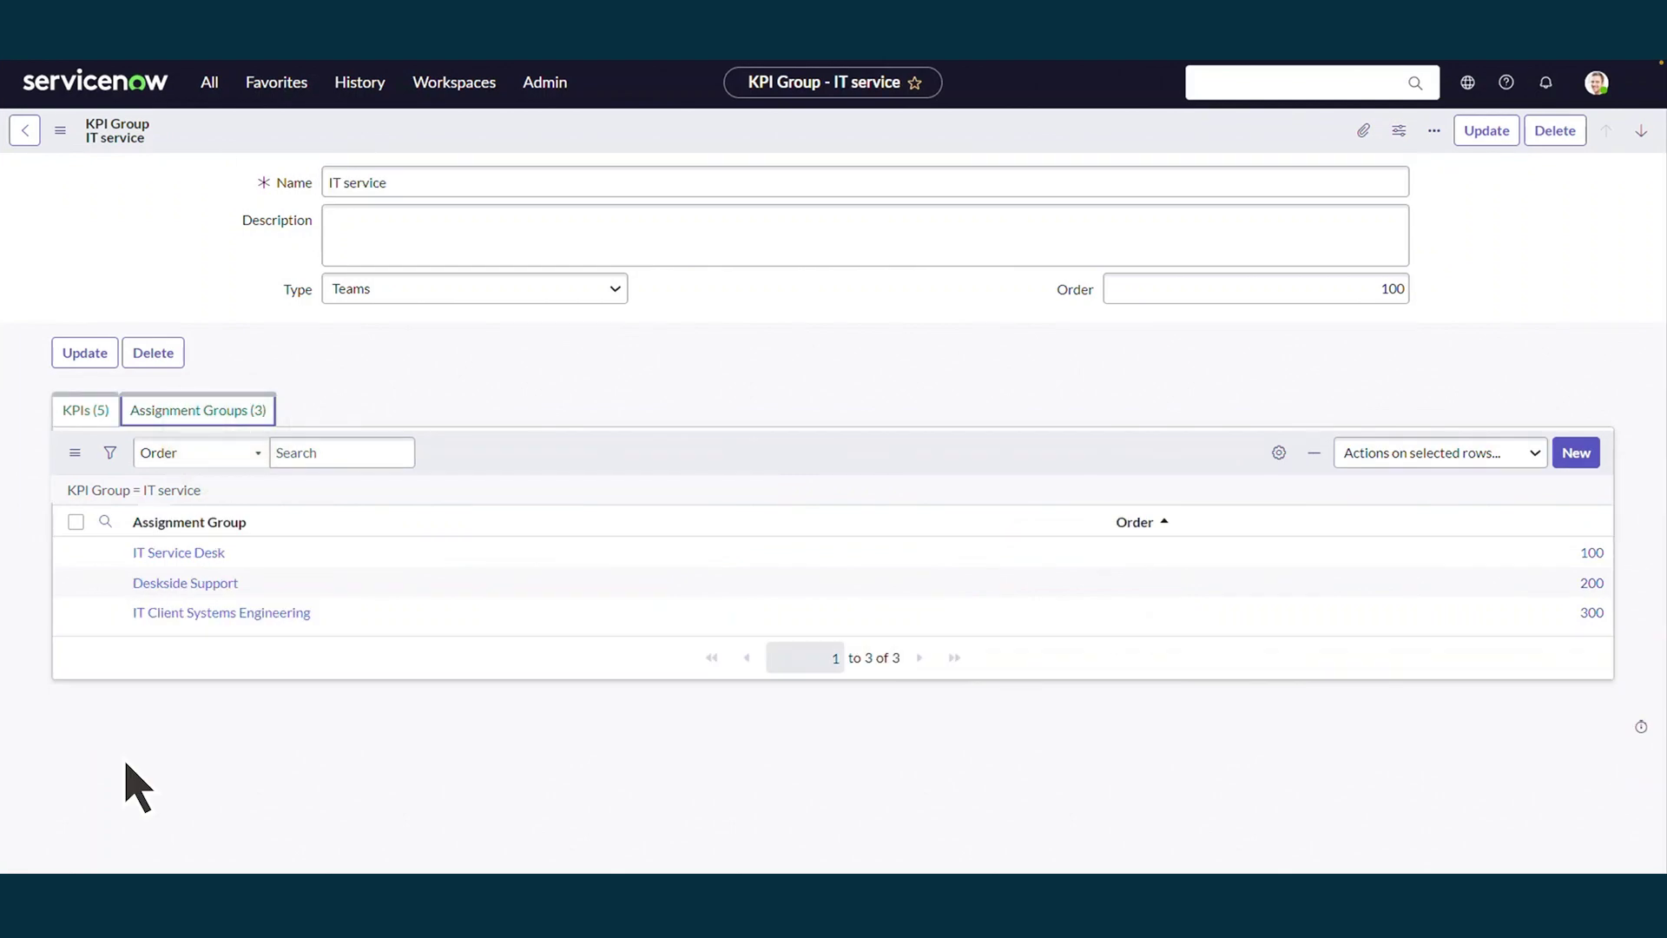
pyautogui.click(85, 410)
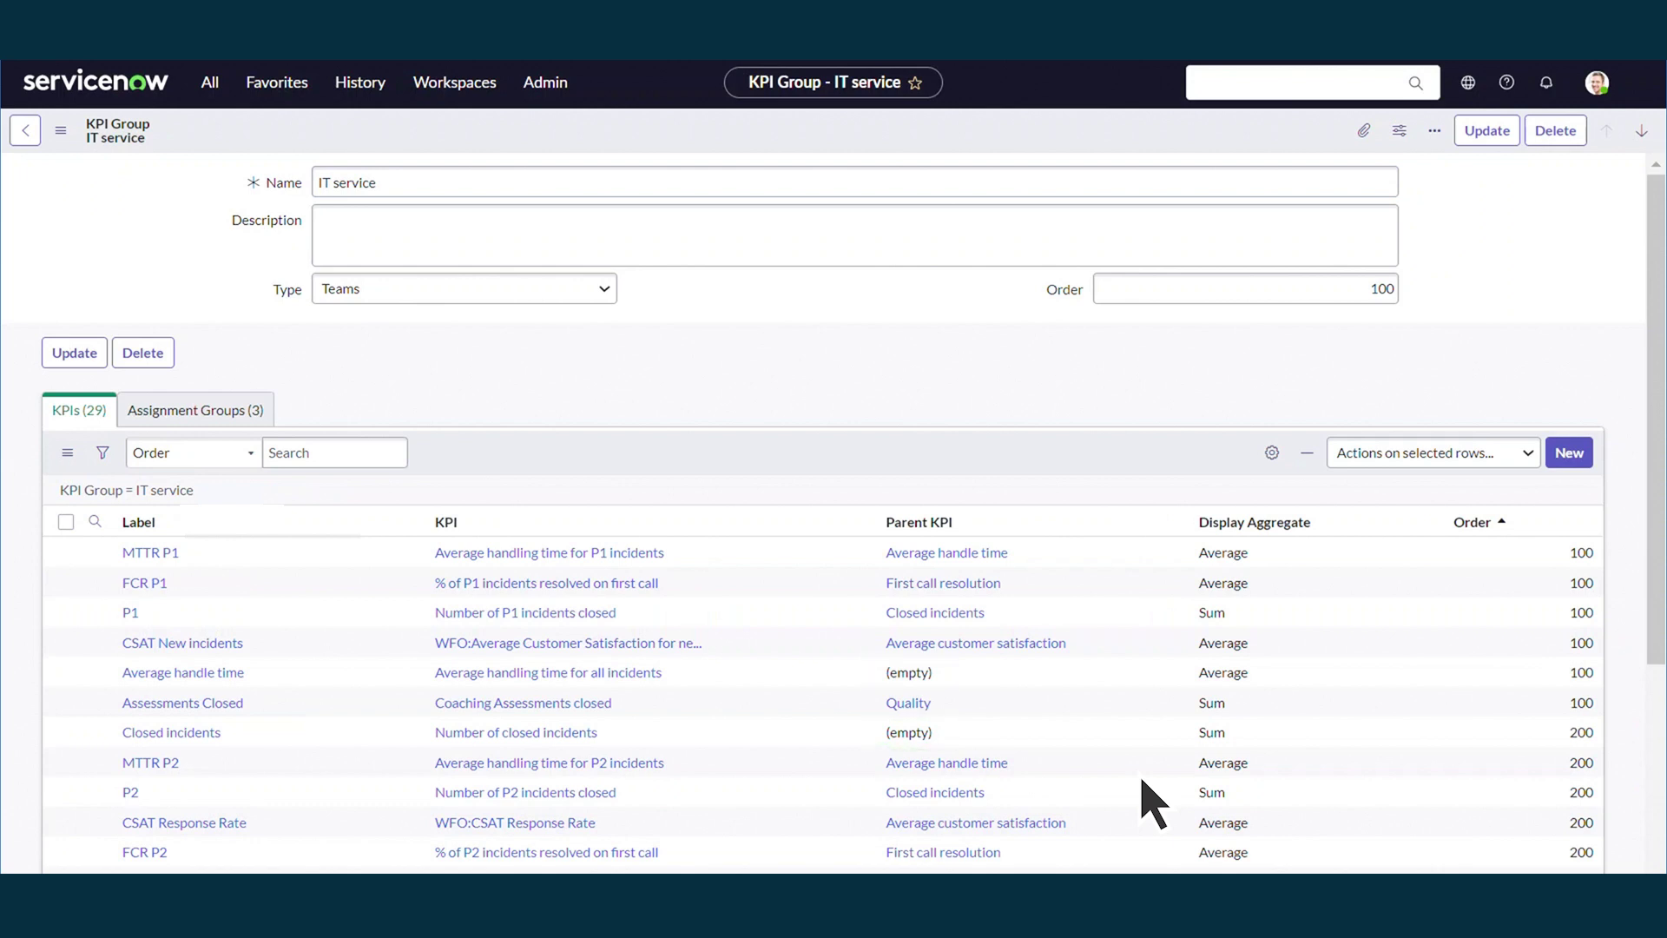
pyautogui.rightClick(916, 677)
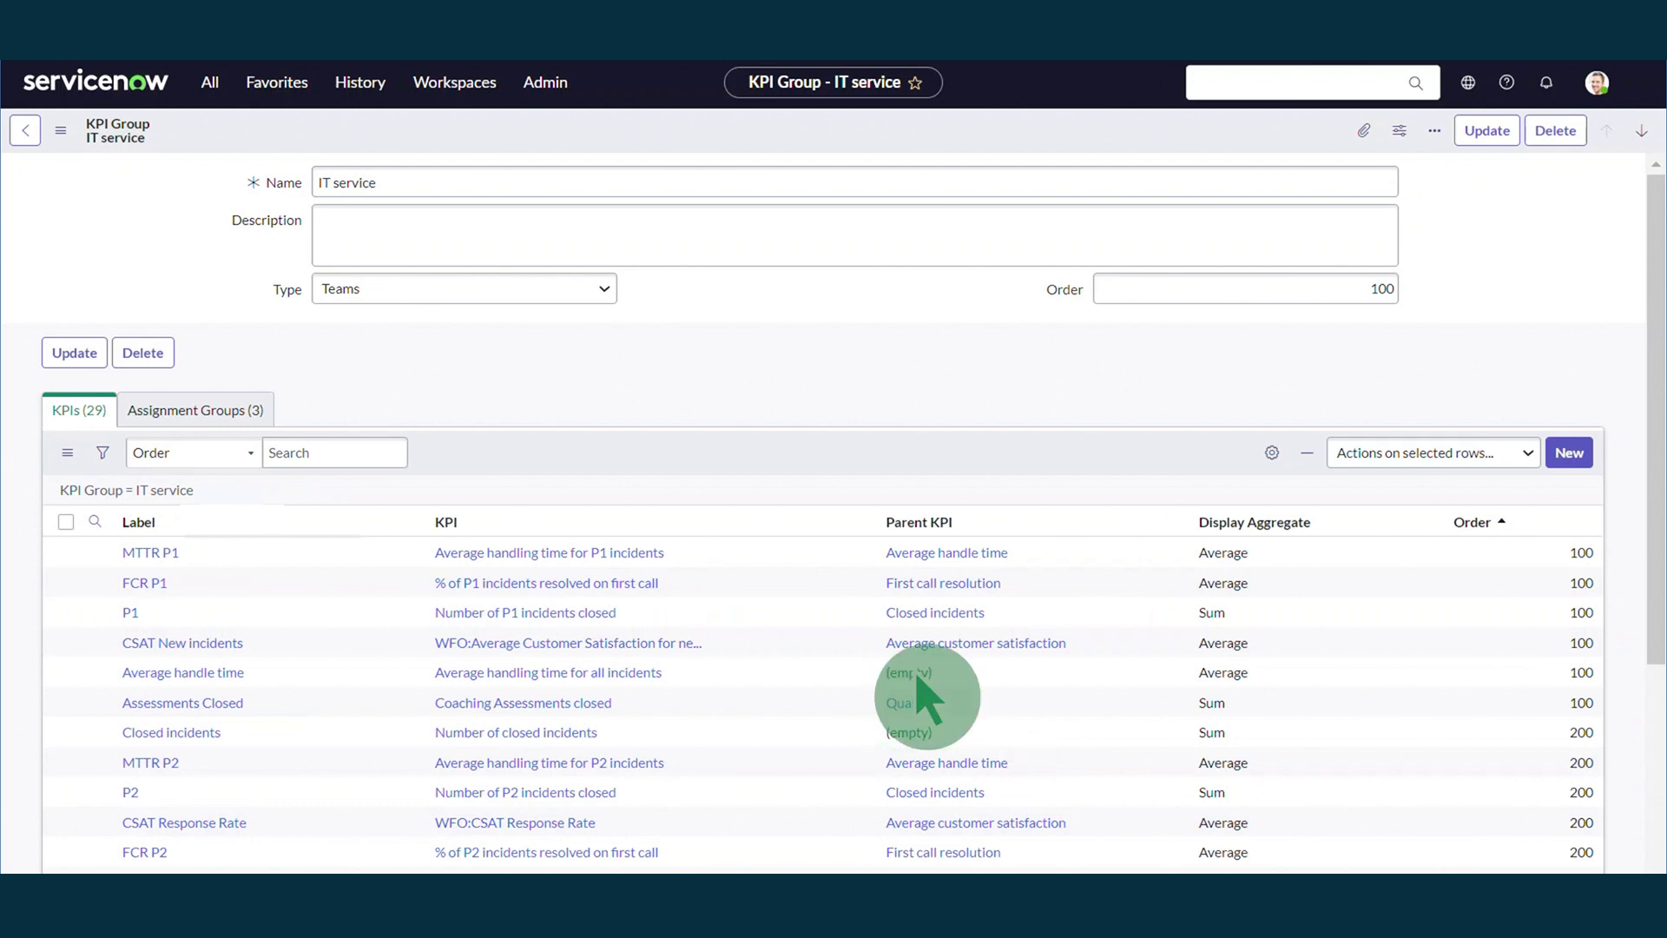
pyautogui.click(1024, 682)
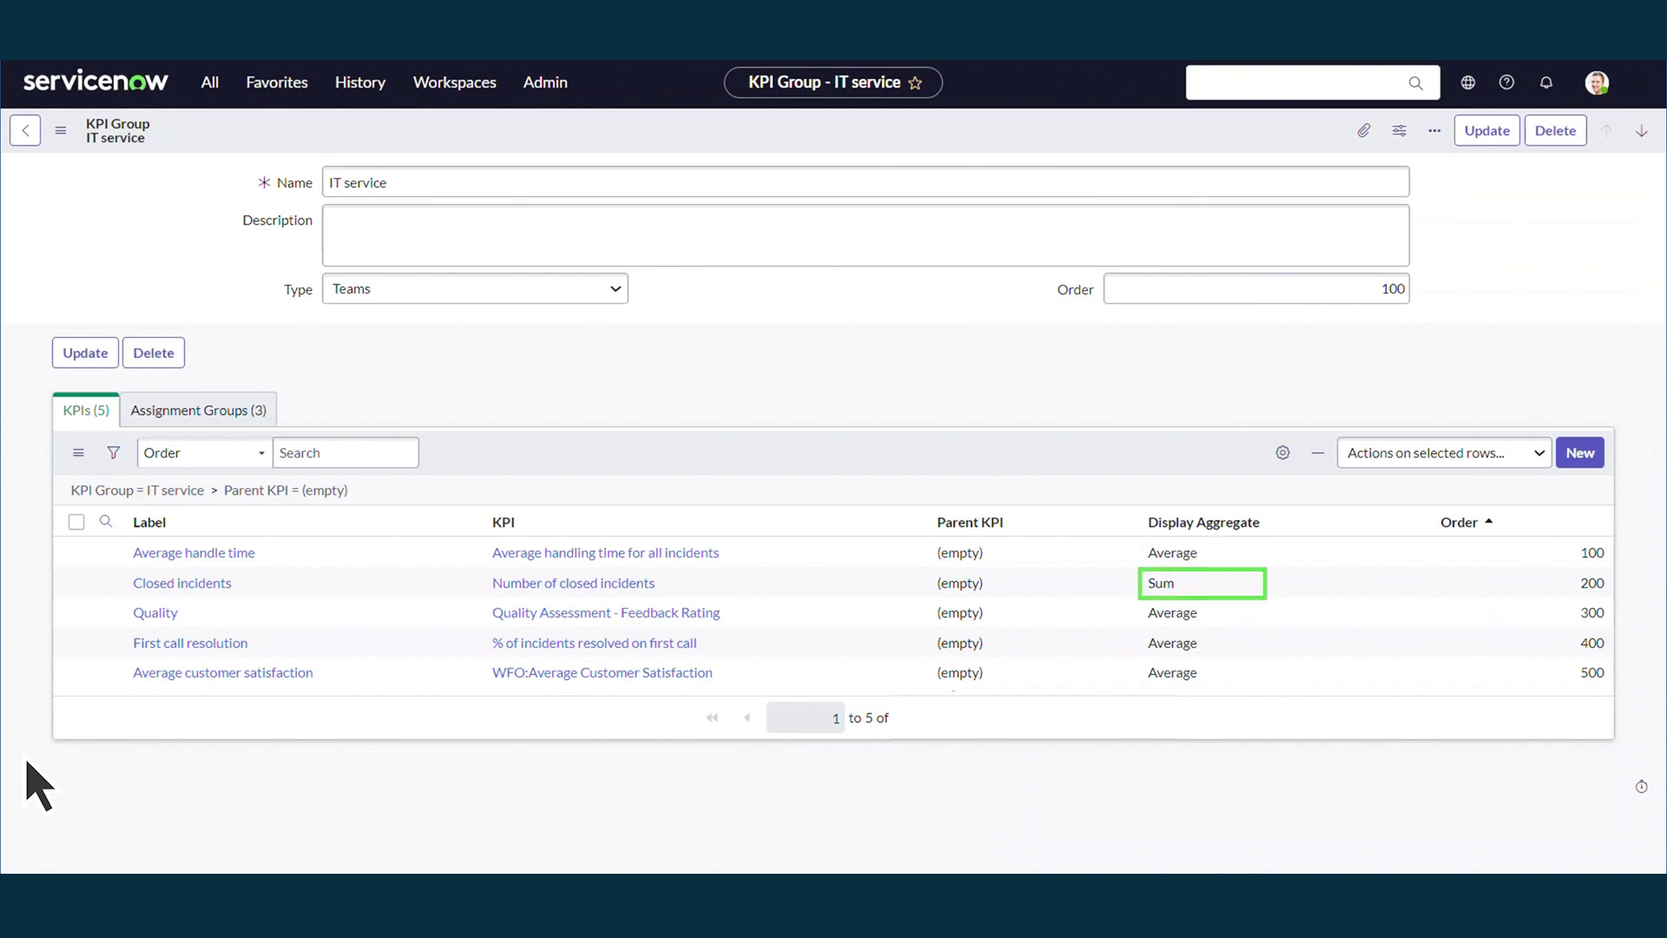
pyautogui.click(215, 490)
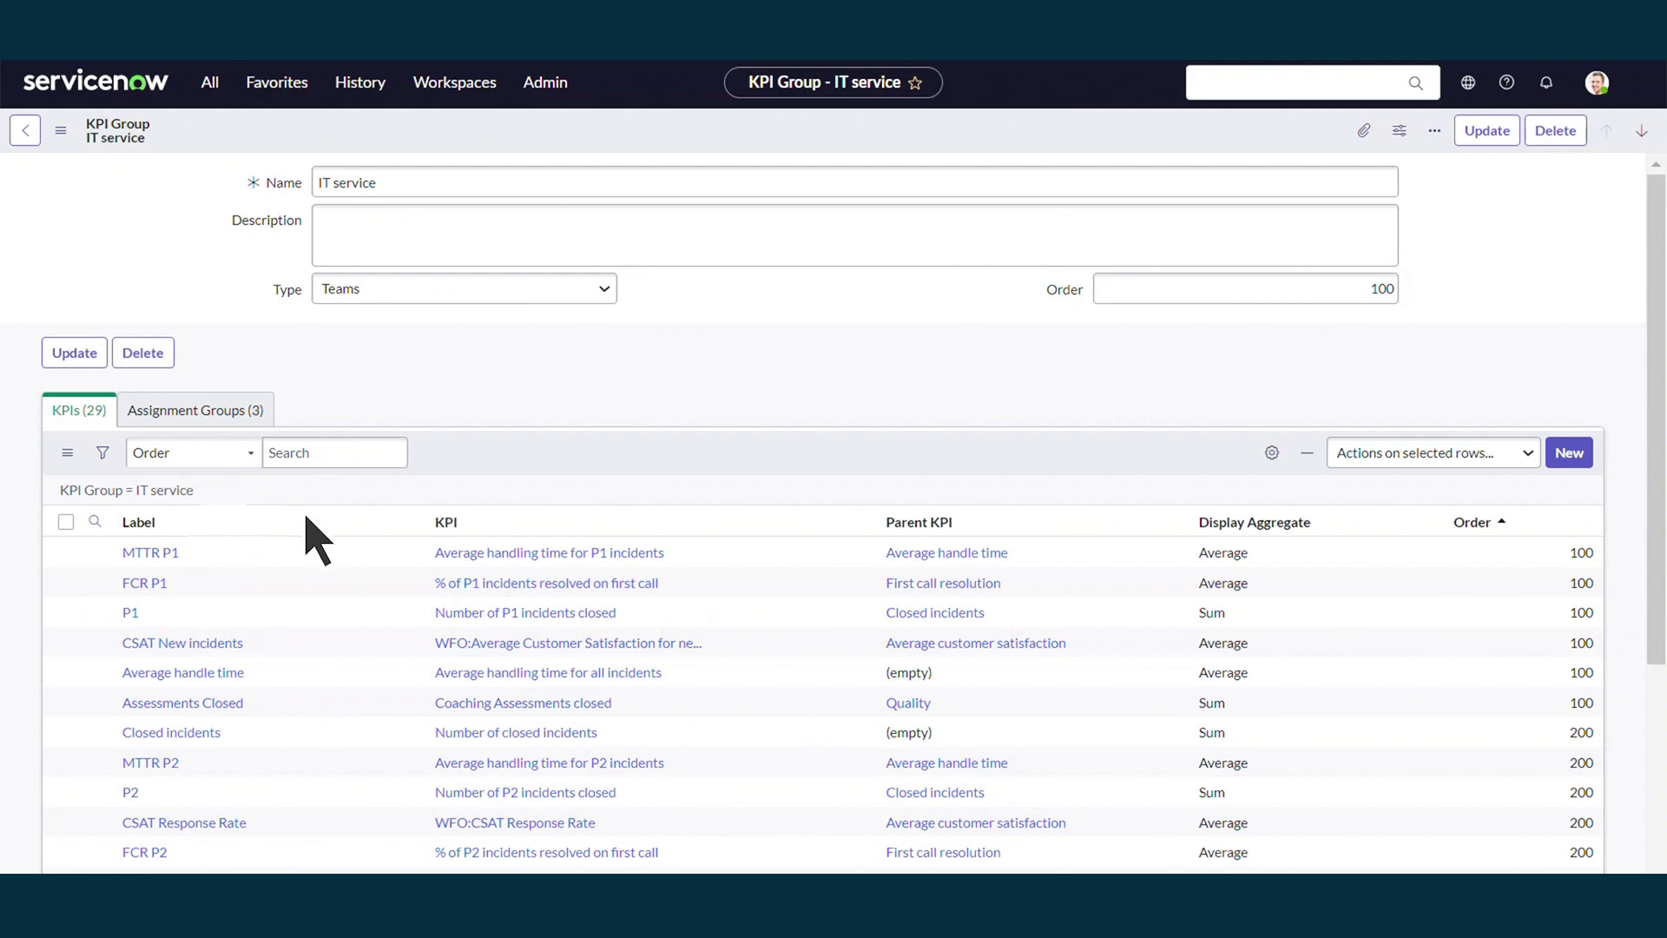
pyautogui.click(217, 415)
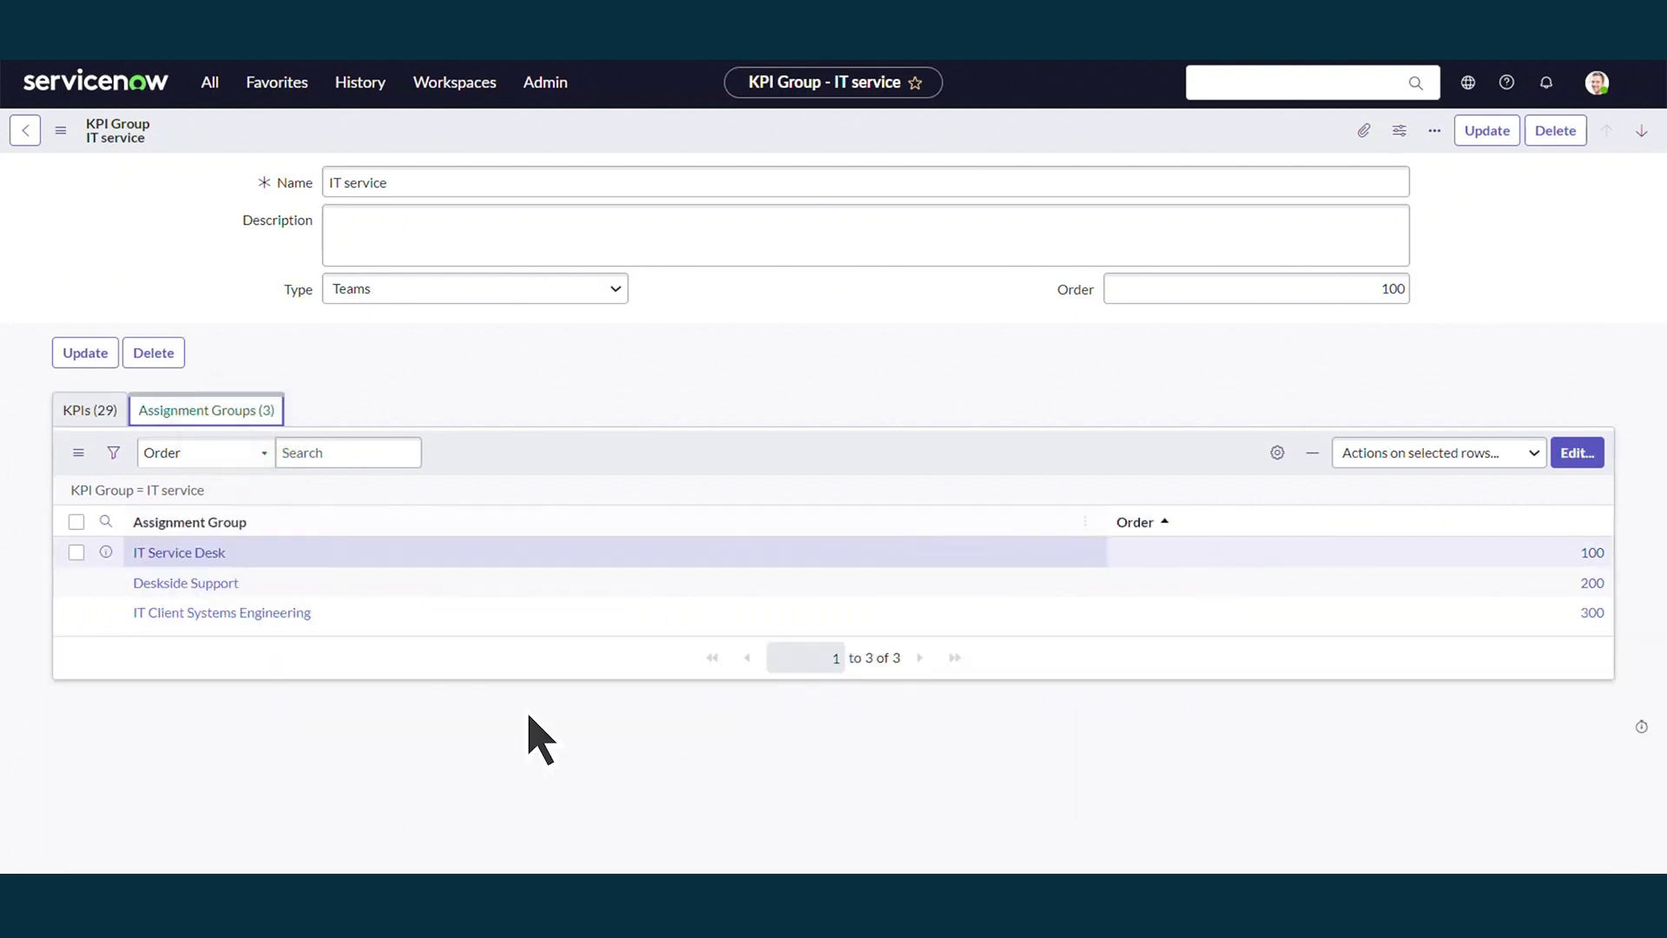
pyautogui.click(202, 553)
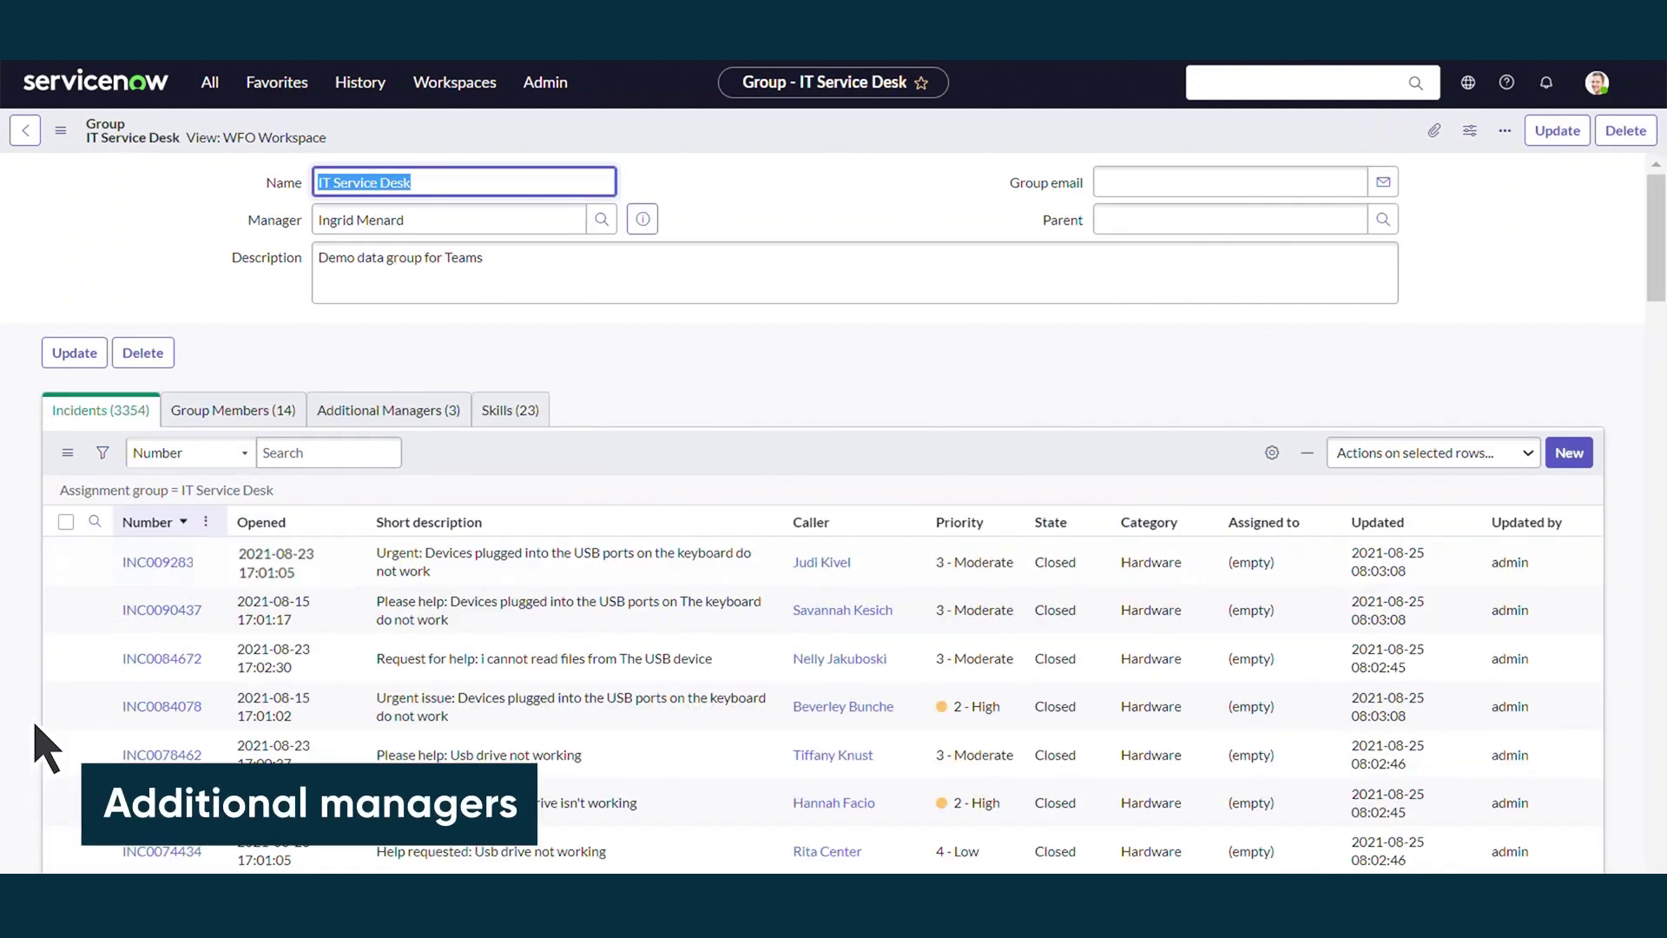
pyautogui.click(387, 414)
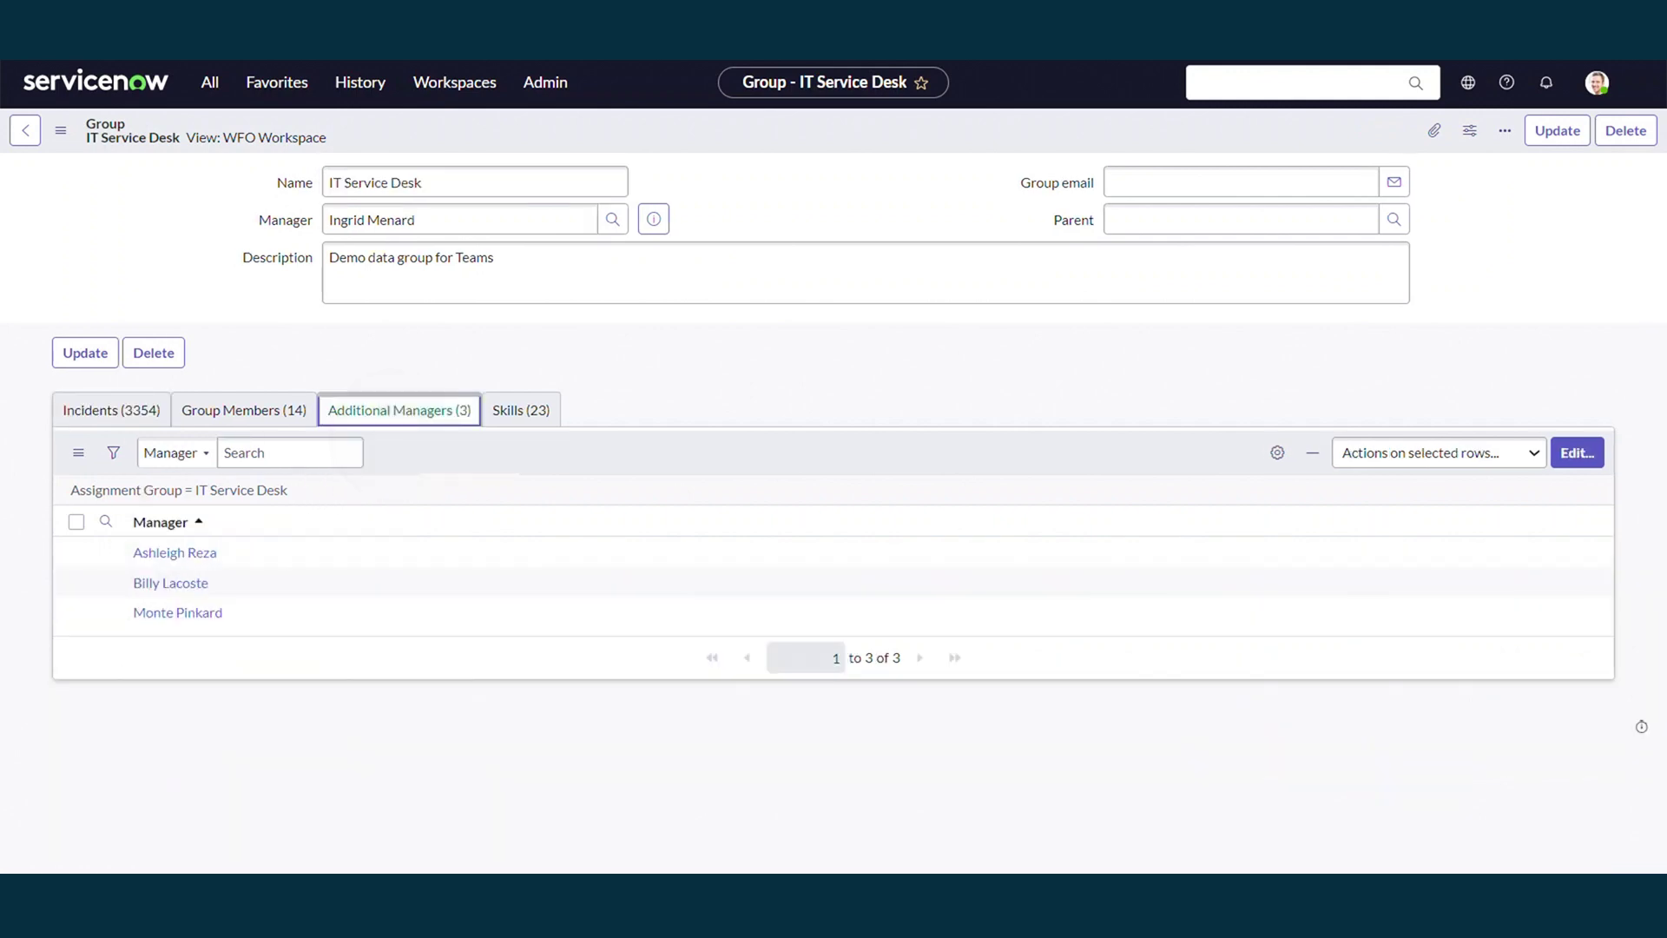